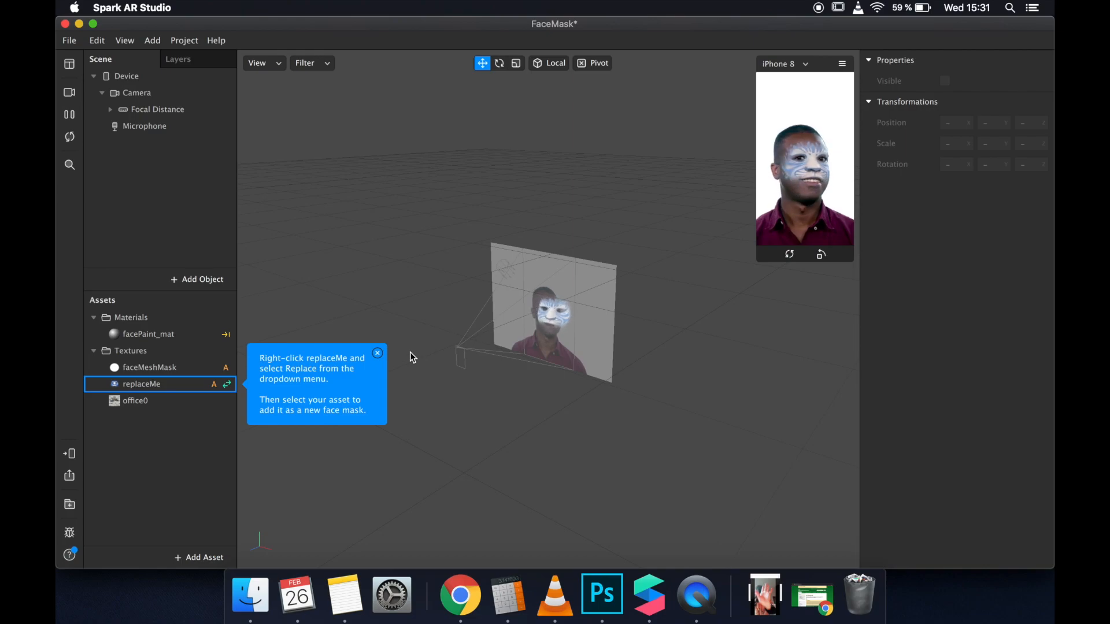
# - Switch the preview source to the FaceTime HD Camera and enlarge the iPhone 8 simulator preview
pyautogui.click(69, 92)
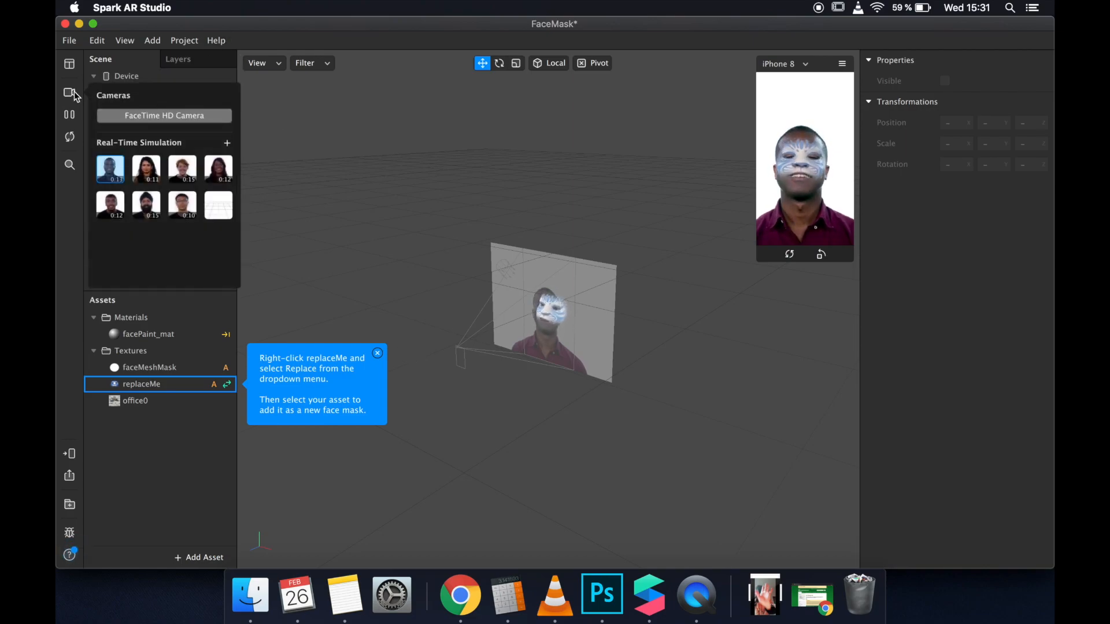
pyautogui.click(210, 118)
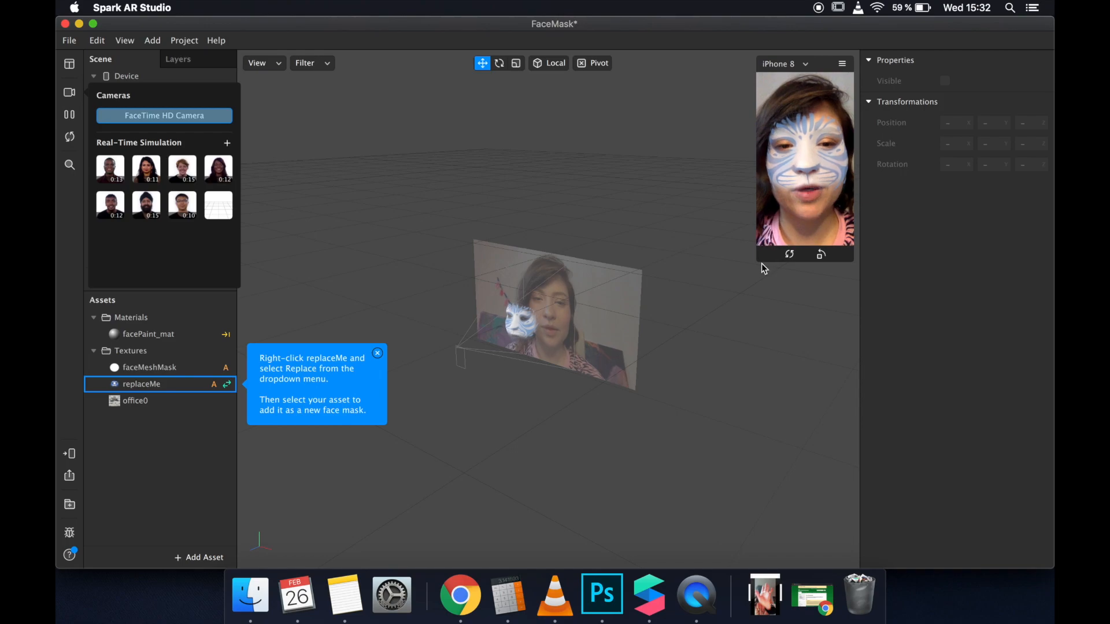
pyautogui.moveTo(761, 263); pyautogui.dragTo(661, 391)
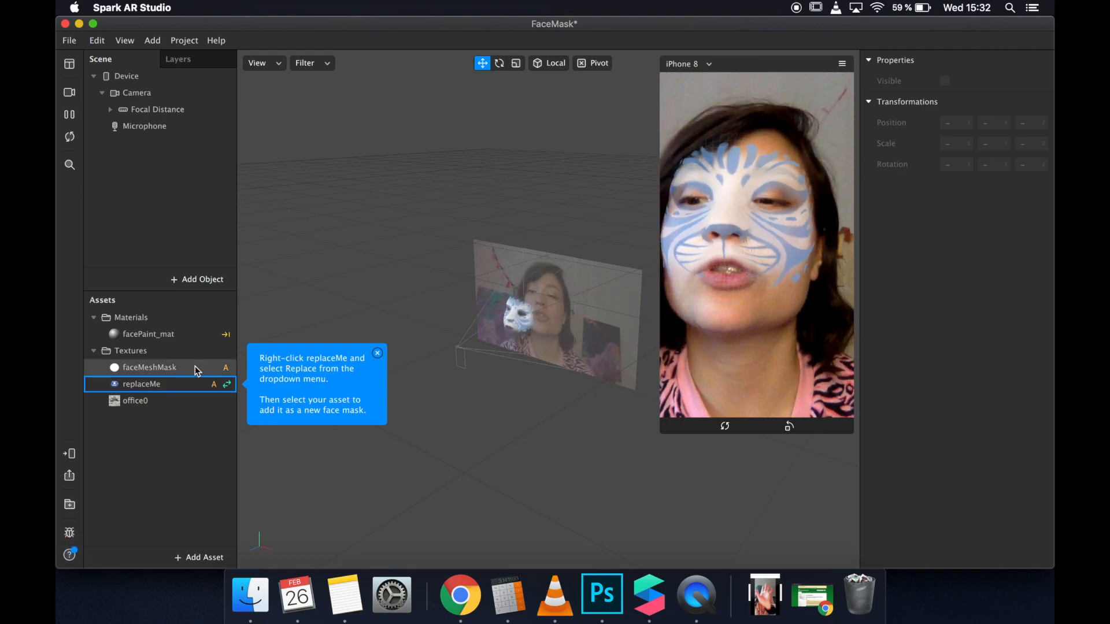
# - Replace the replaceMe texture with the image flowers2_small.jpg from the Photoshop projects folder
pyautogui.click(160, 386)
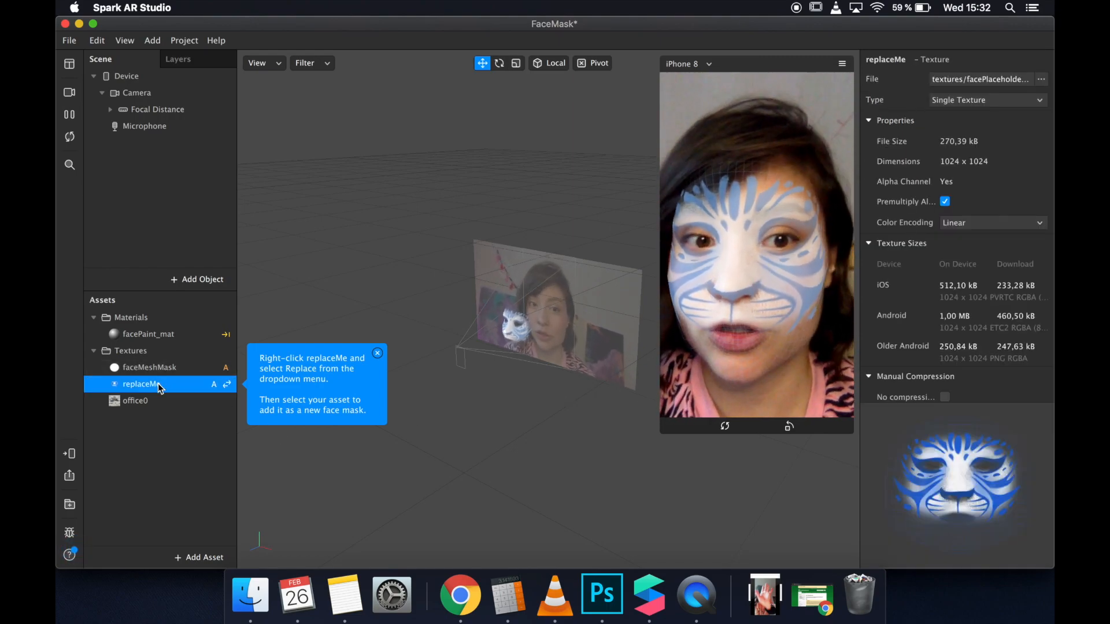
pyautogui.rightClick(160, 386)
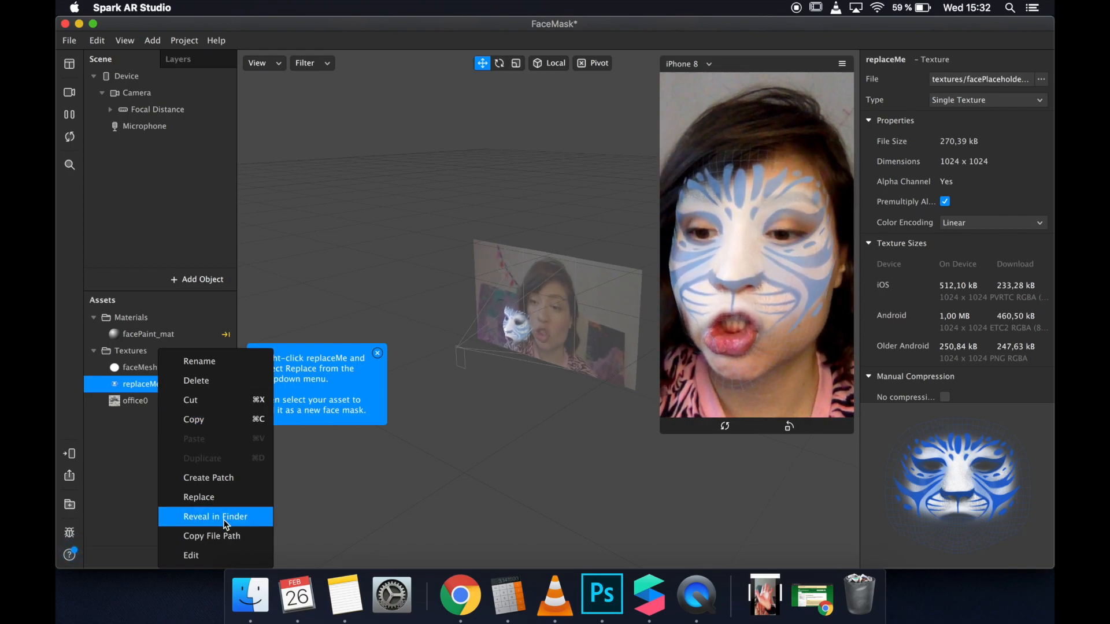
pyautogui.click(225, 498)
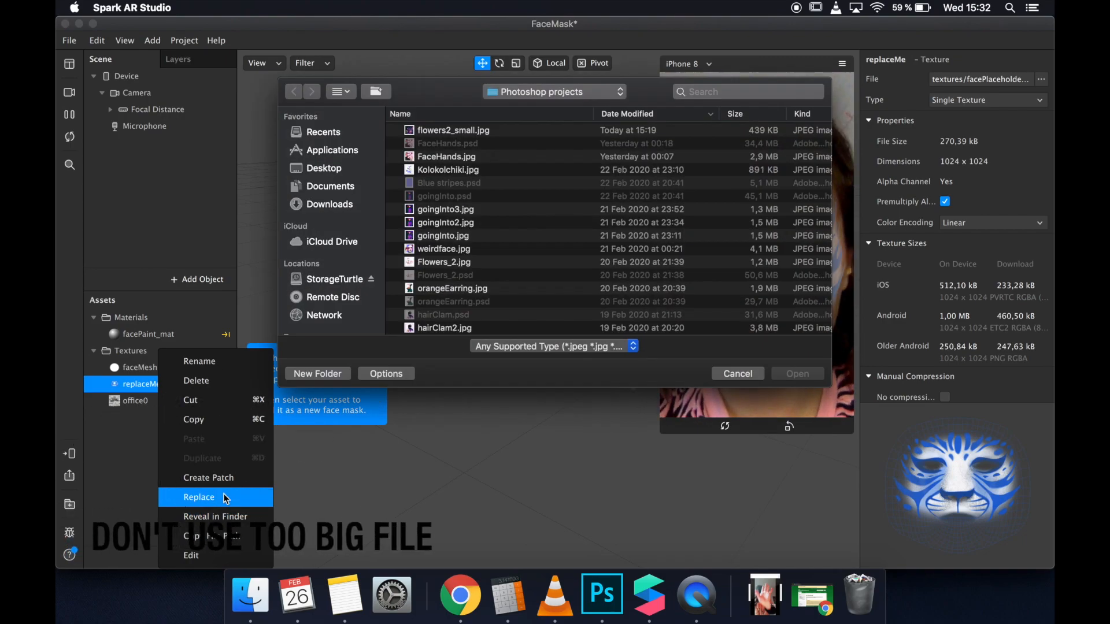
pyautogui.click(485, 131)
pyautogui.doubleClick(485, 132)
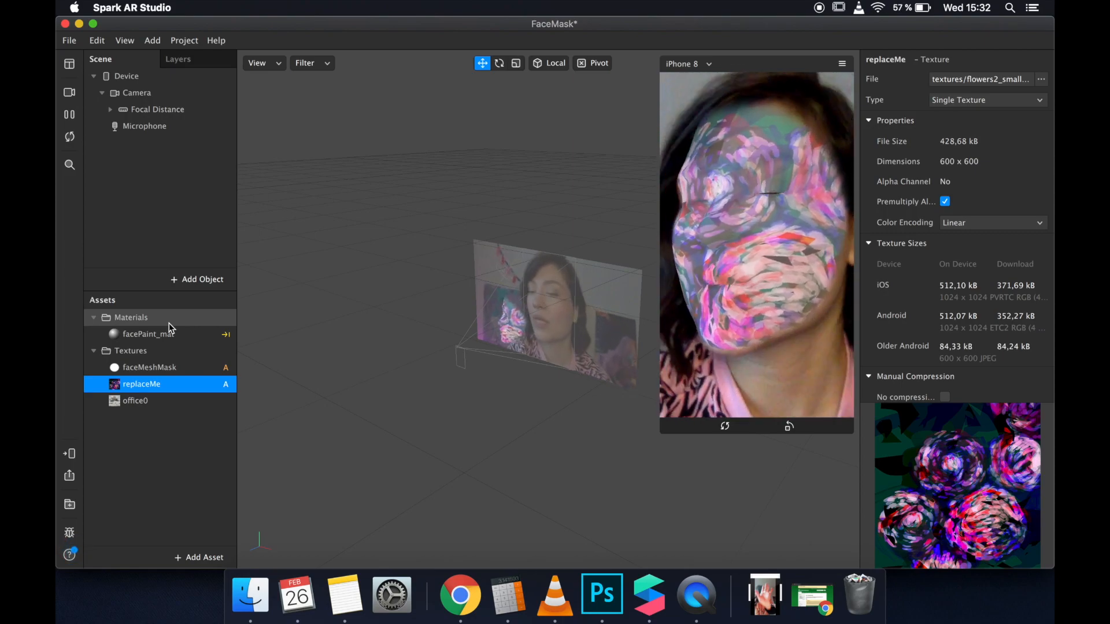
# - Set facePaint_mat's shader type to Flat and assign replaceMe as its diffuse texture
pyautogui.click(141, 340)
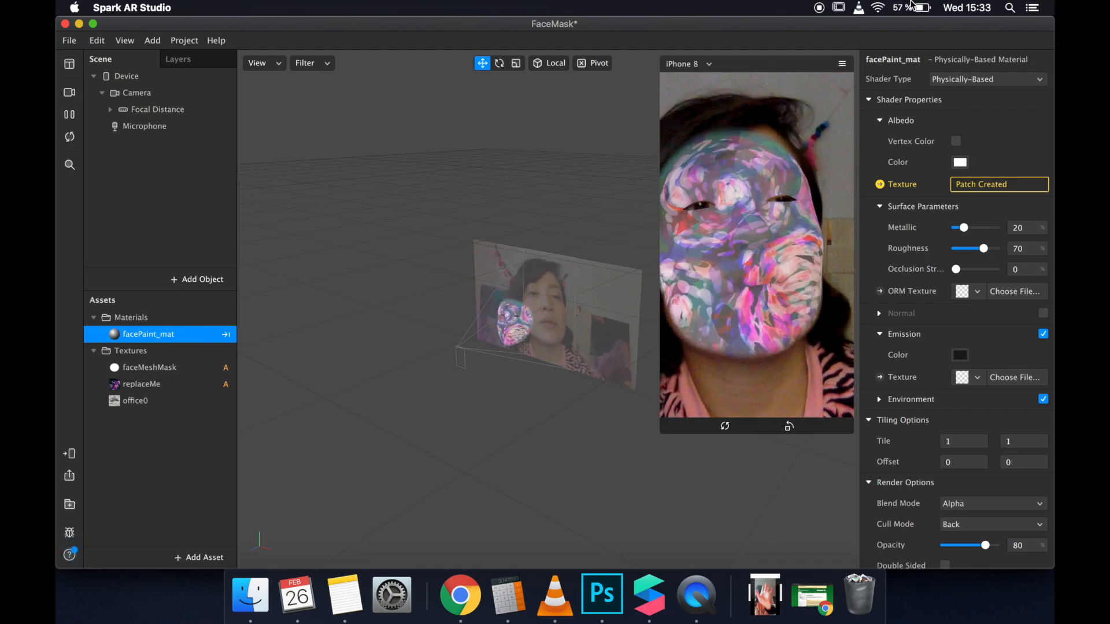
pyautogui.click(966, 85)
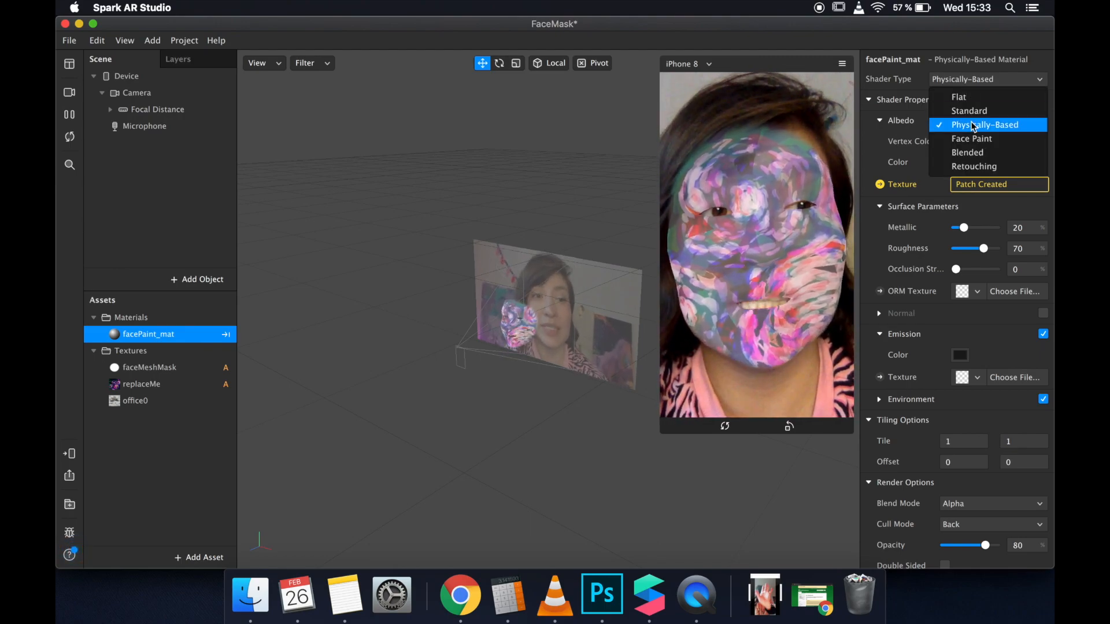
pyautogui.click(990, 100)
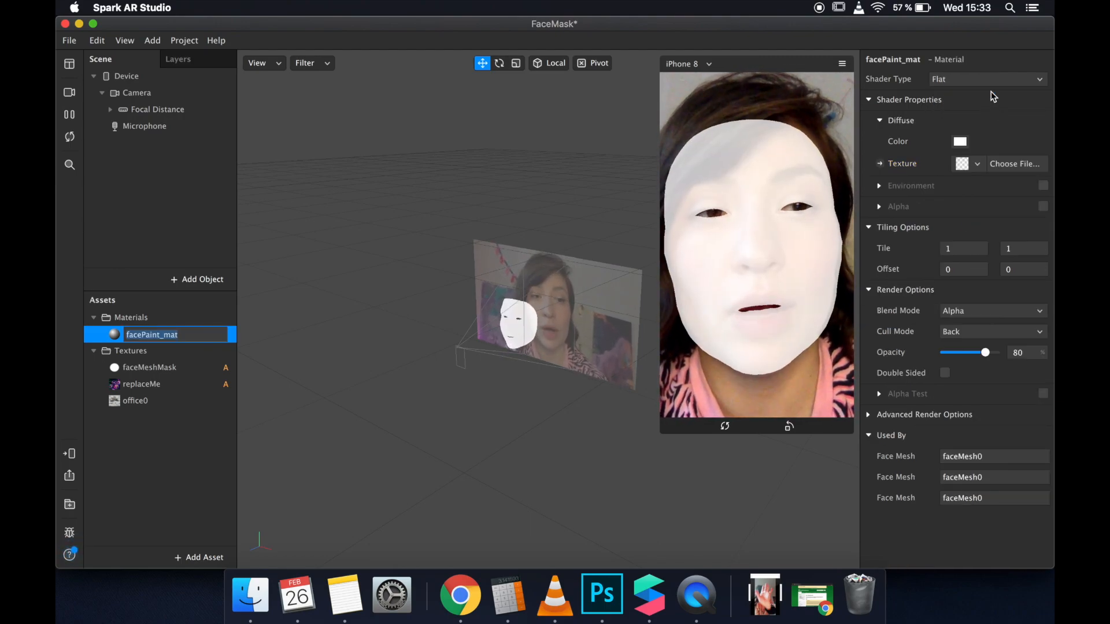
pyautogui.click(979, 164)
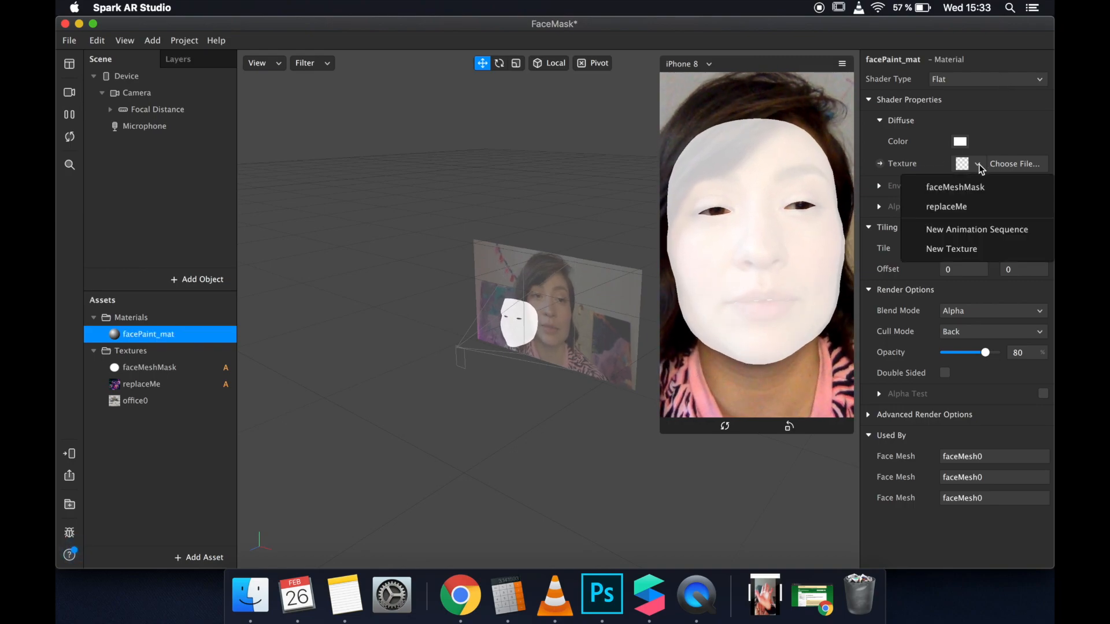
pyautogui.click(966, 207)
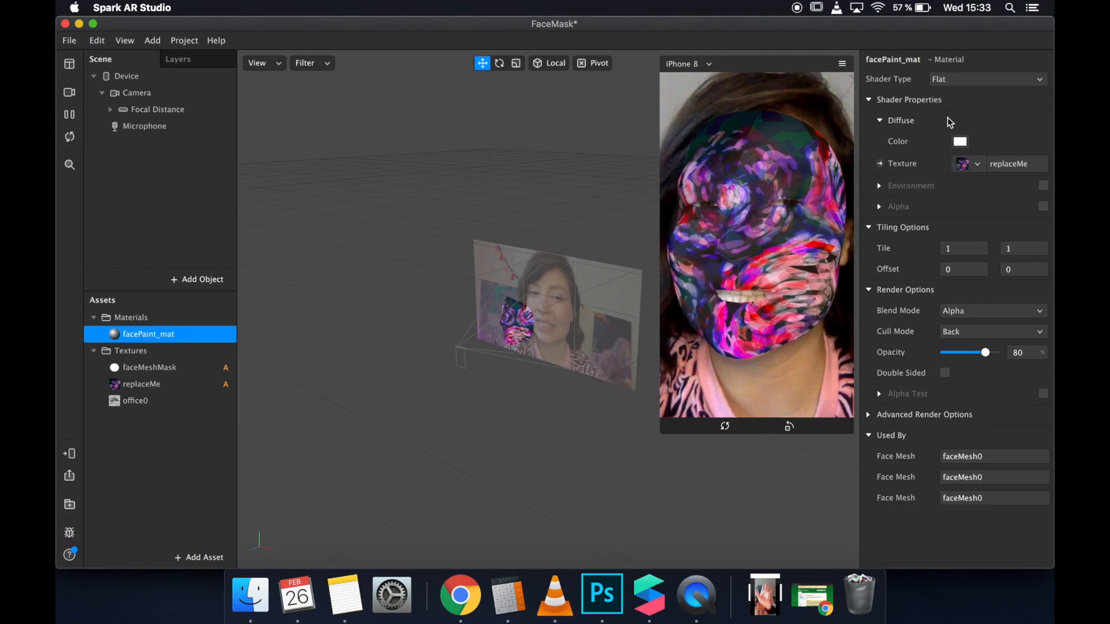
# - Change facePaint_mat's shader type to Face Paint, keeping the material's name
pyautogui.click(966, 79)
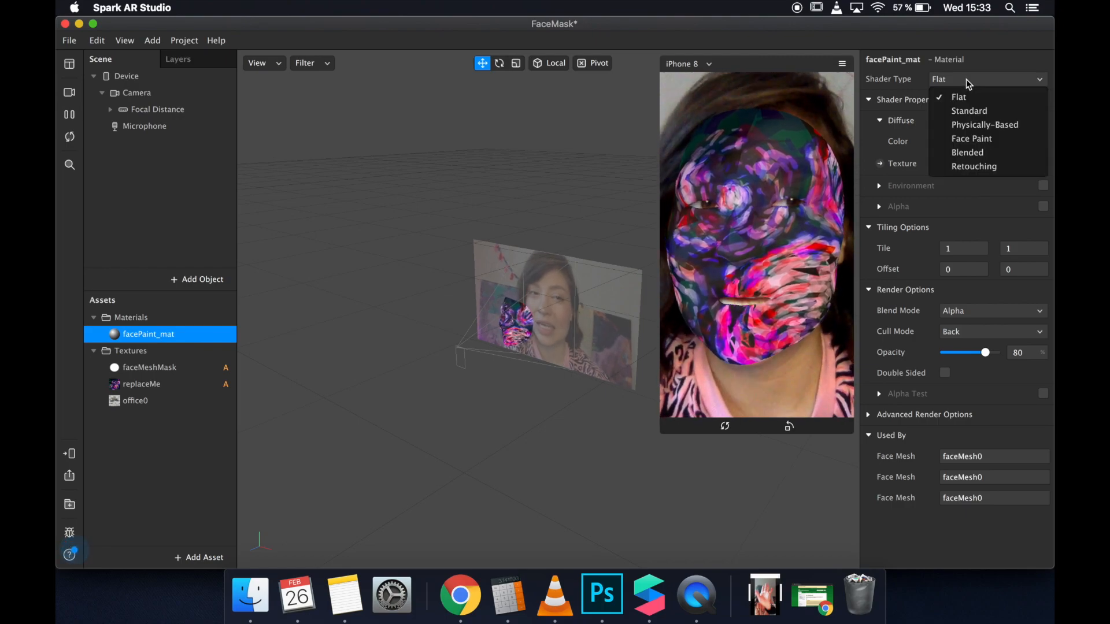
pyautogui.click(970, 137)
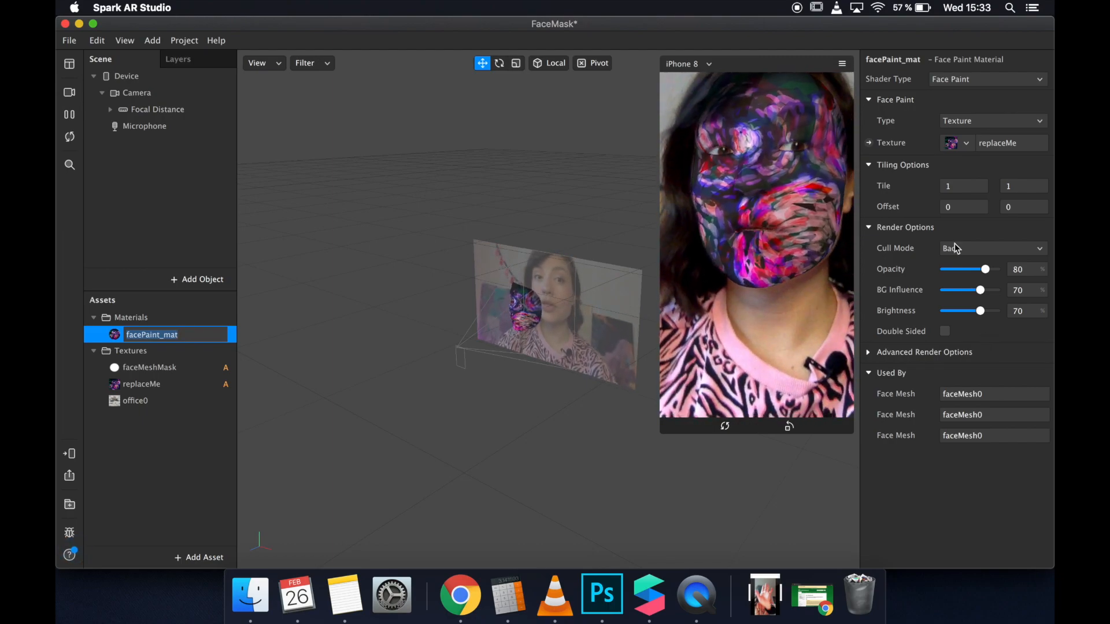
pyautogui.press('Return')
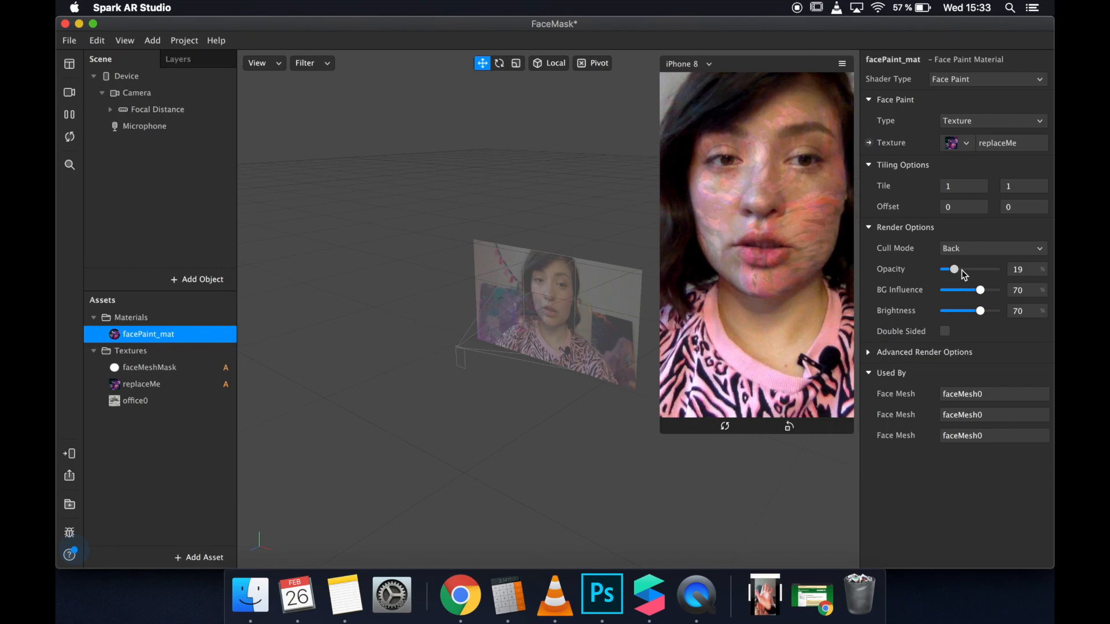
# - Adjust the face paint's render options to 73% Opacity, 100% BG Influence and 100% Brightness
pyautogui.moveTo(961, 269); pyautogui.dragTo(952, 270)
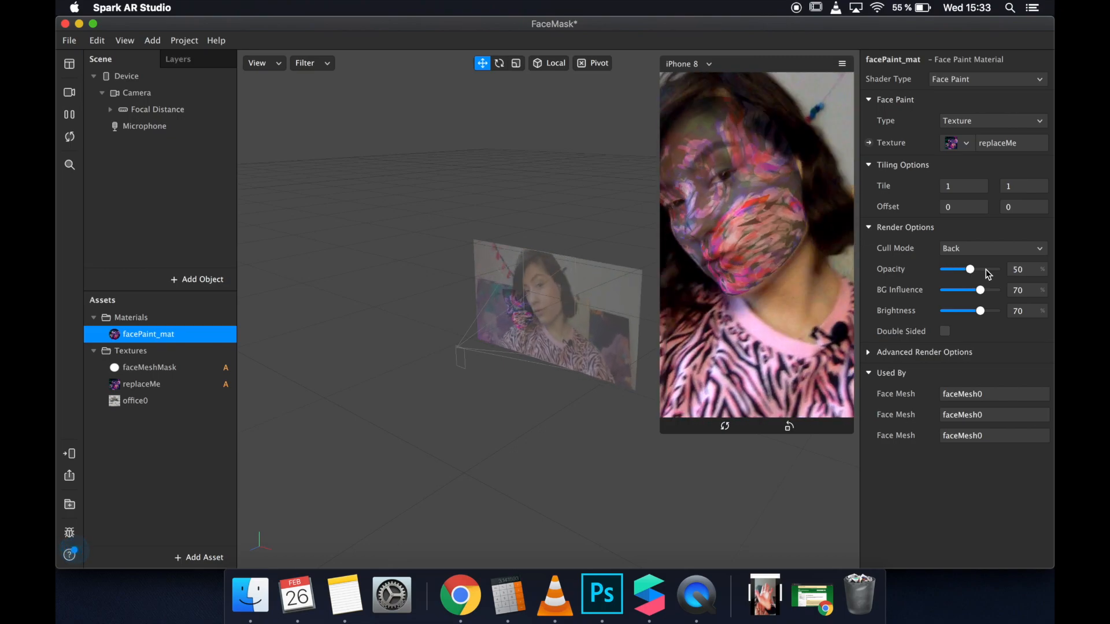
pyautogui.moveTo(980, 290)
pyautogui.mouseDown()
pyautogui.moveTo(999, 291)
pyautogui.moveTo(924, 320)
pyautogui.moveTo(1000, 310)
pyautogui.mouseUp()
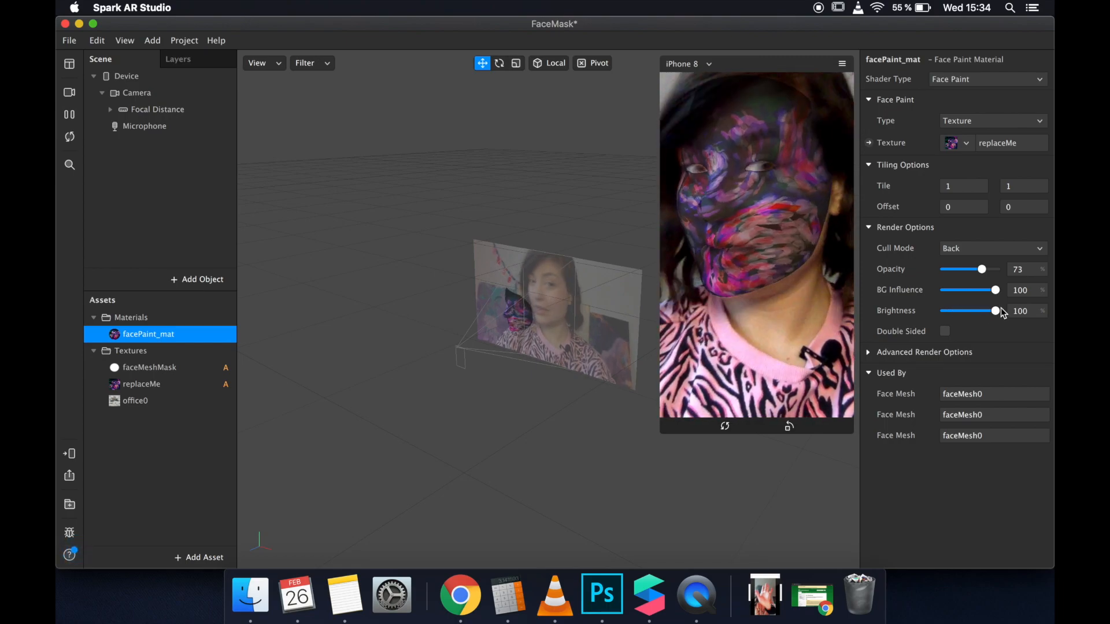
# - Undo the latest slider changes so that Brightness returns to 70%, with BG Influence at 100%
pyautogui.press('super+z')
pyautogui.press('super+z')
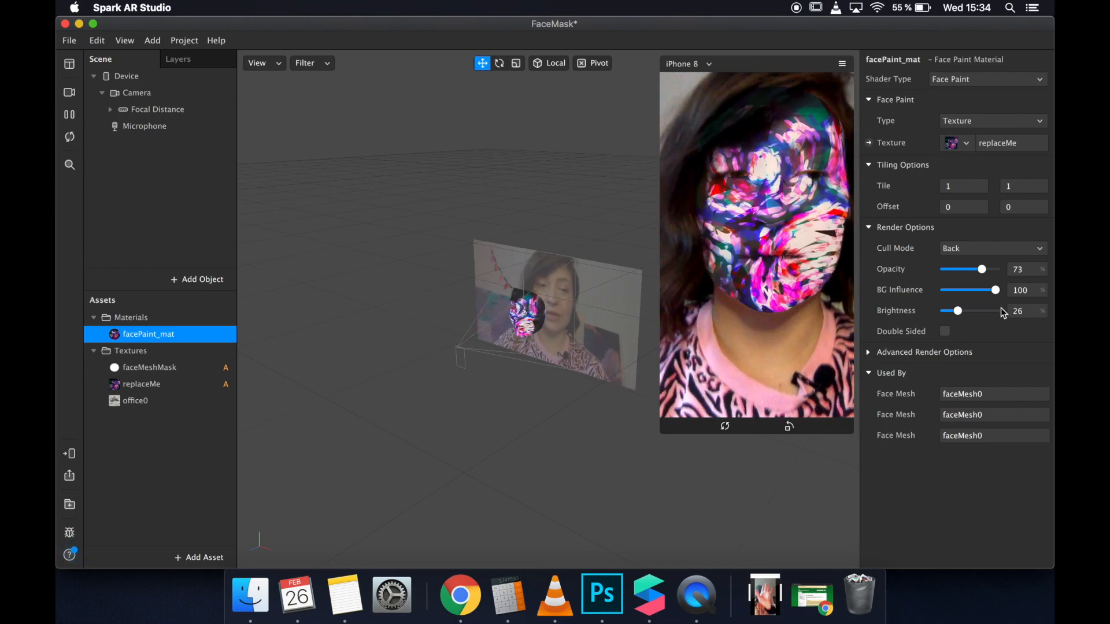
pyautogui.press('super+z')
pyautogui.press('super+z')
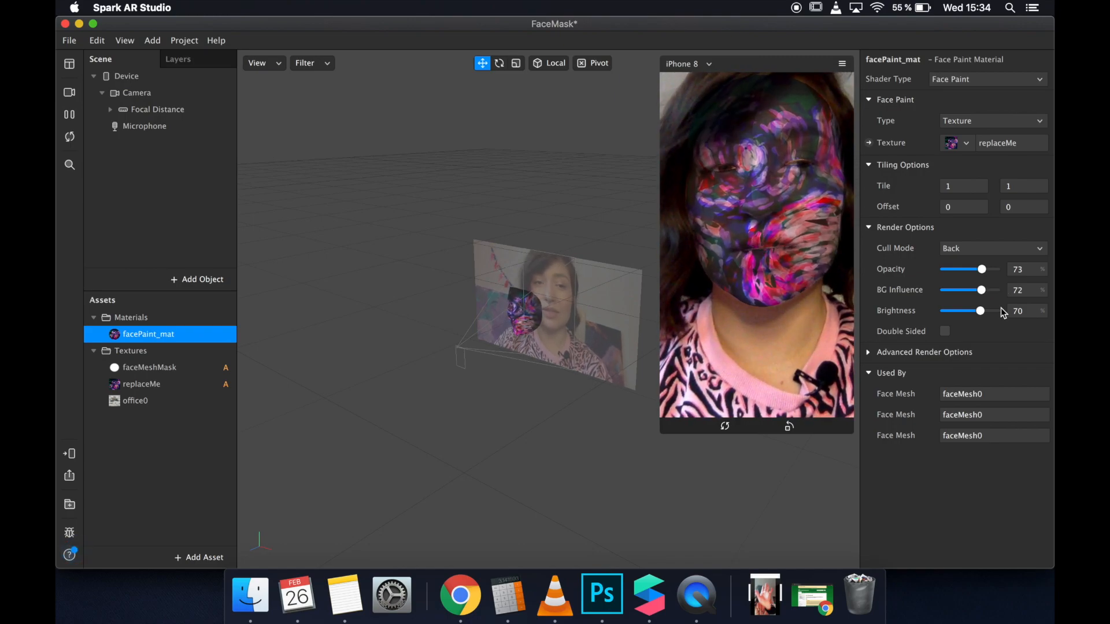
pyautogui.press('super+z')
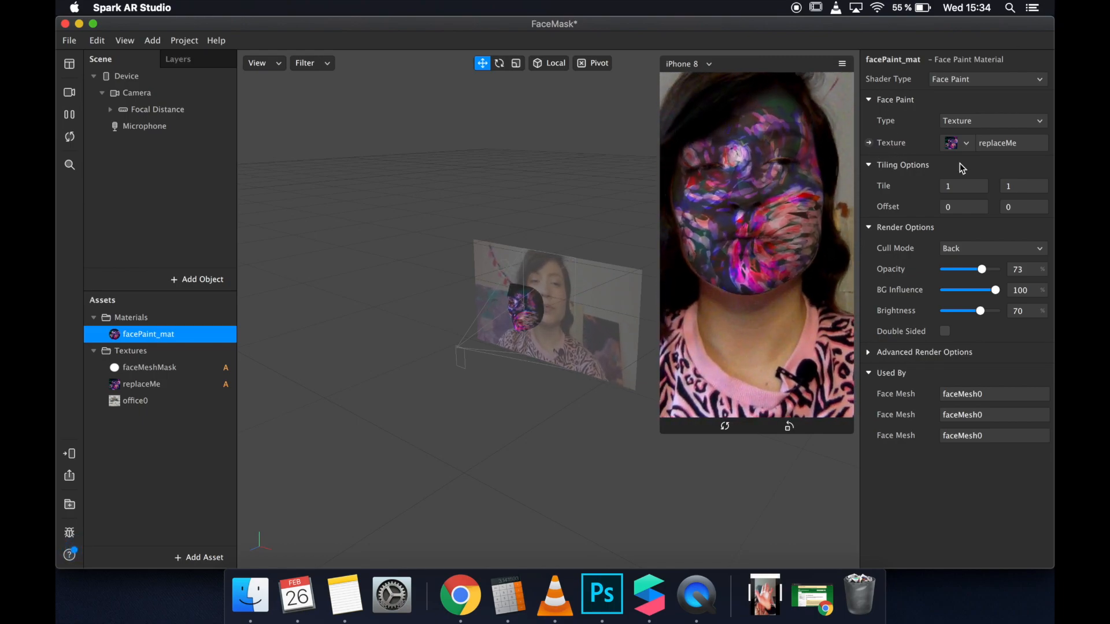
# - Assign a new animation sequence as facePaint_mat's texture, using flowers2_small.jpg as its source image
pyautogui.click(965, 144)
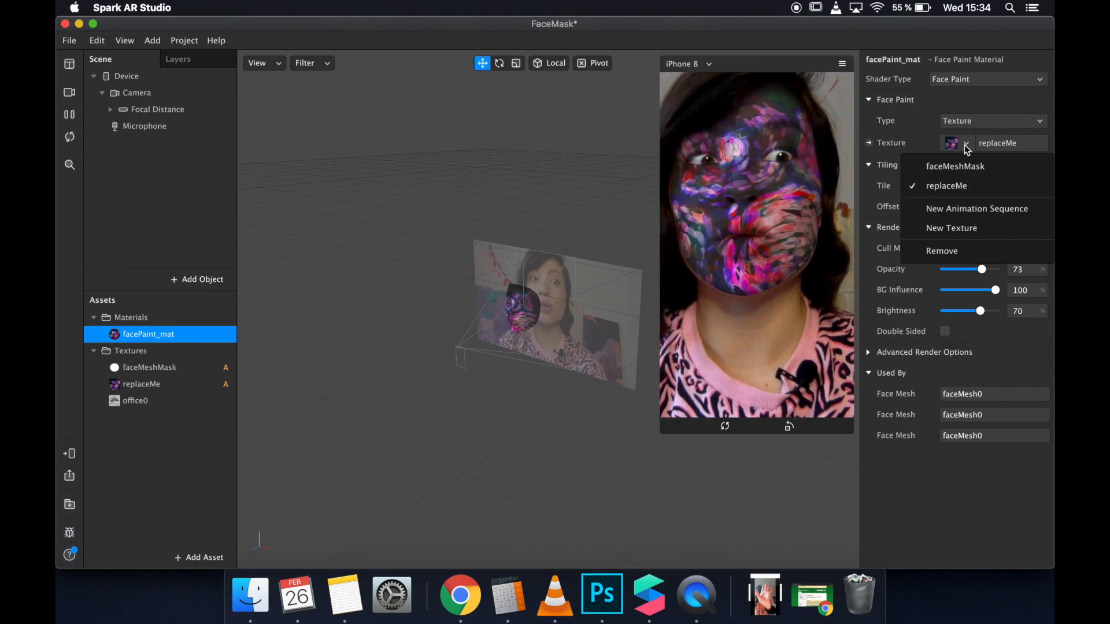
pyautogui.click(959, 209)
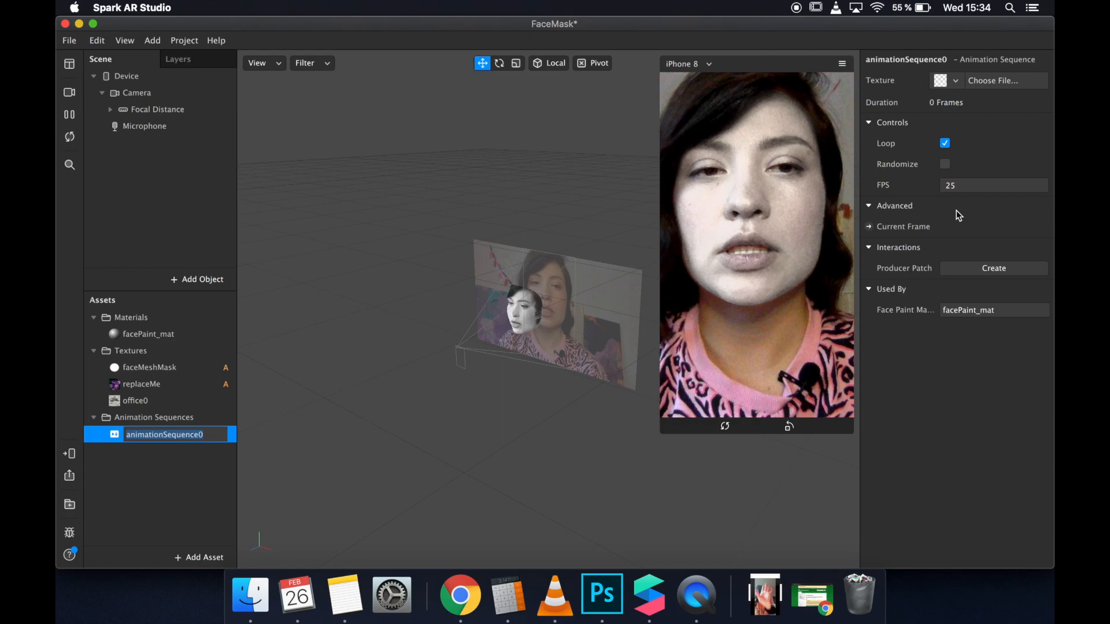
pyautogui.click(956, 81)
pyautogui.click(983, 104)
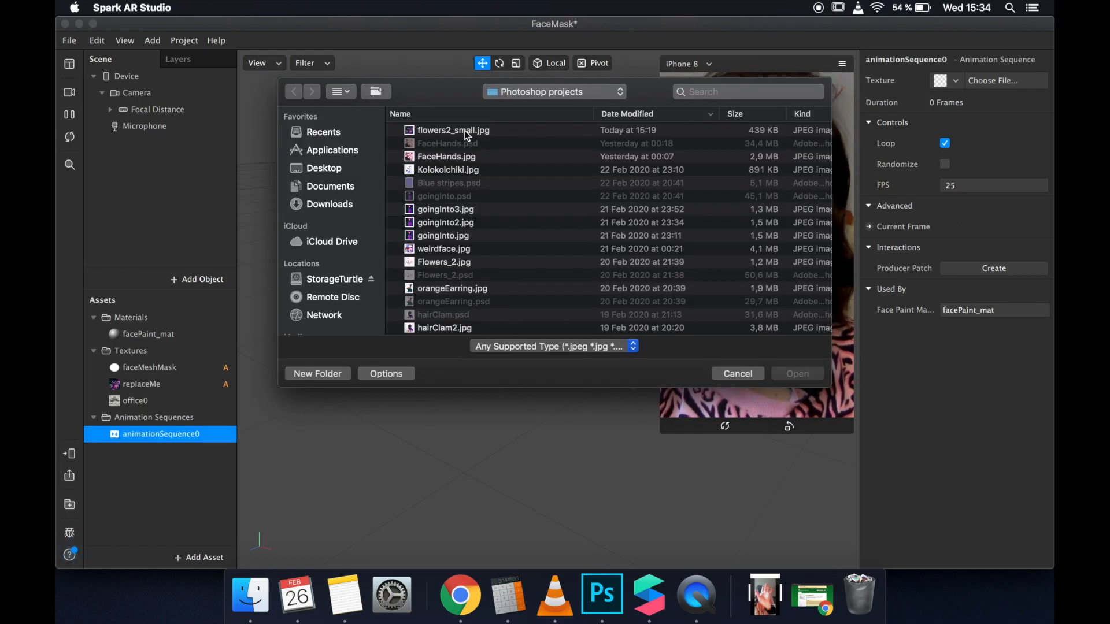
pyautogui.click(468, 133)
pyautogui.doubleClick(468, 132)
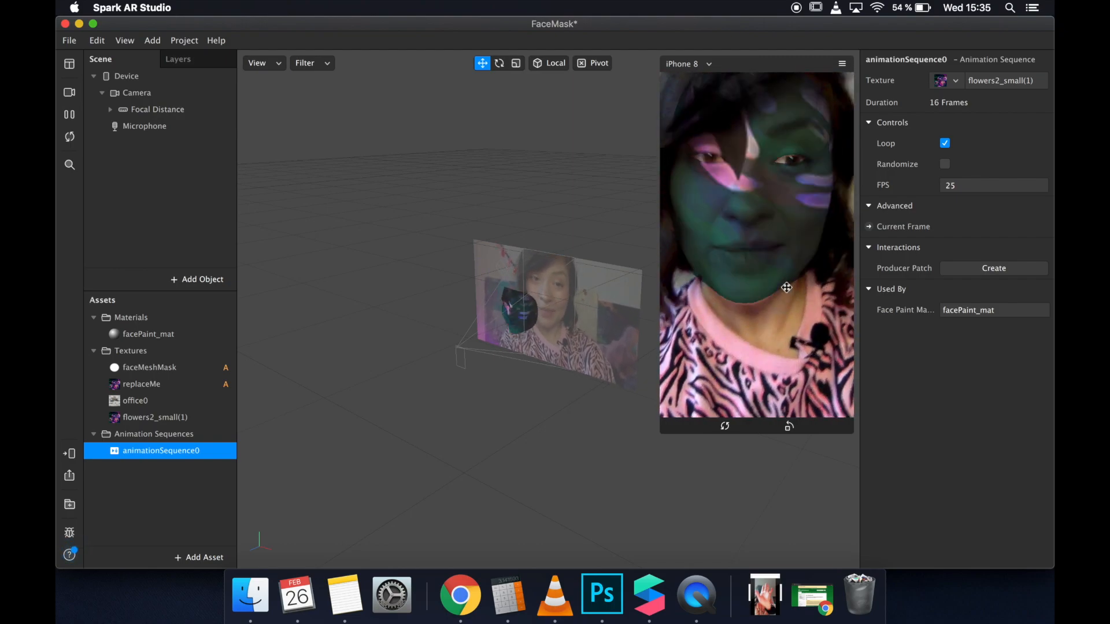
# - Open the animation sequence's FPS value without changing it and delete animationSequence0 from the assets
pyautogui.click(951, 185)
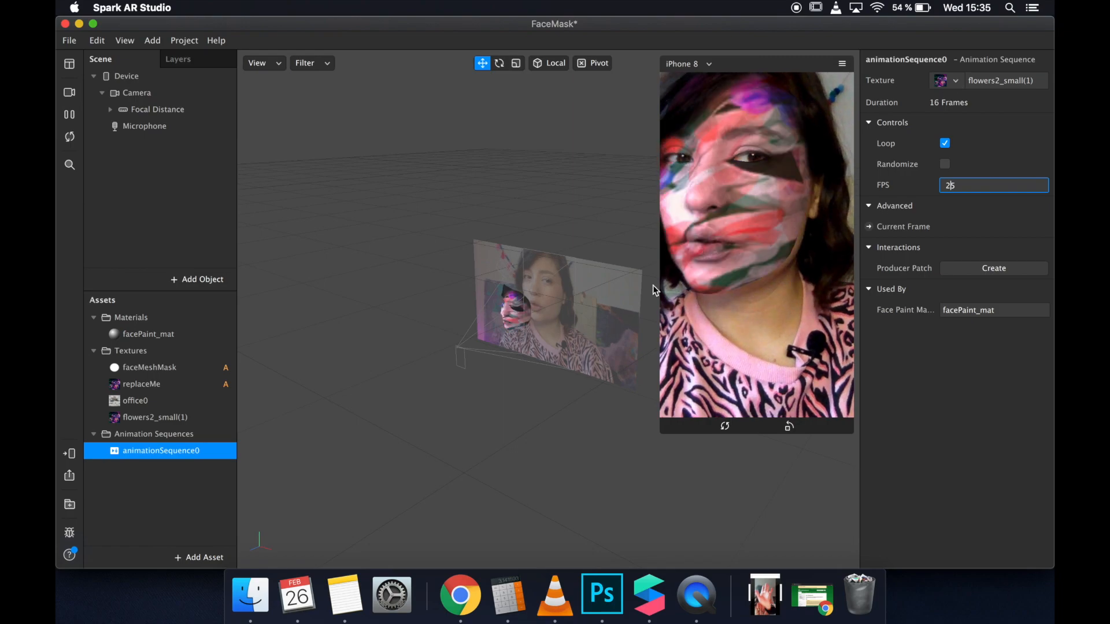
pyautogui.doubleClick(185, 452)
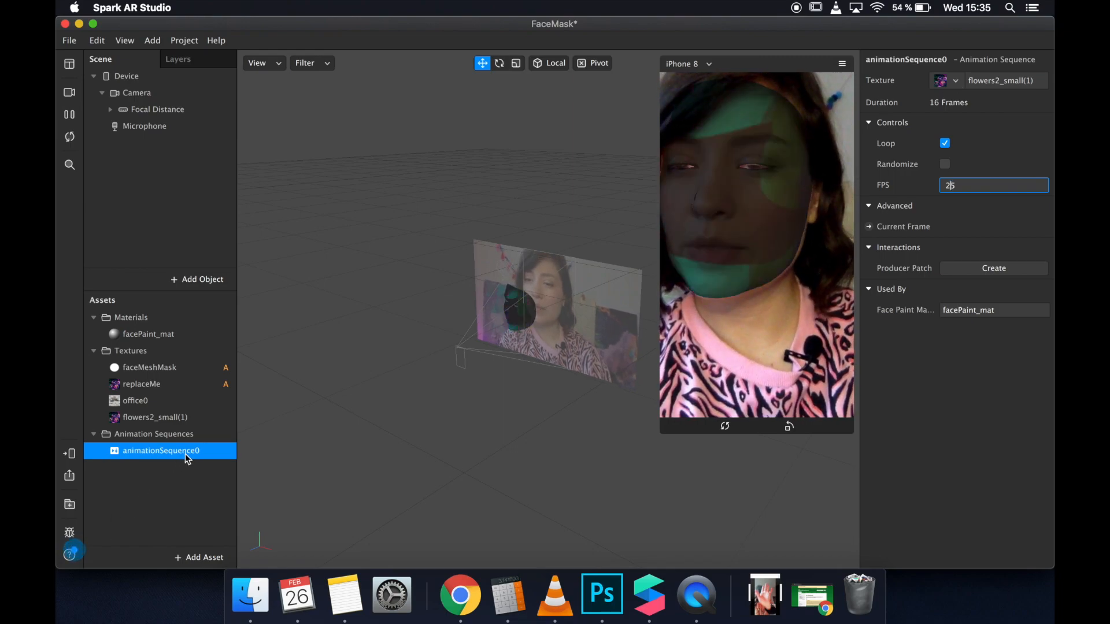
pyautogui.click(165, 484)
pyautogui.click(140, 451)
pyautogui.press('Delete')
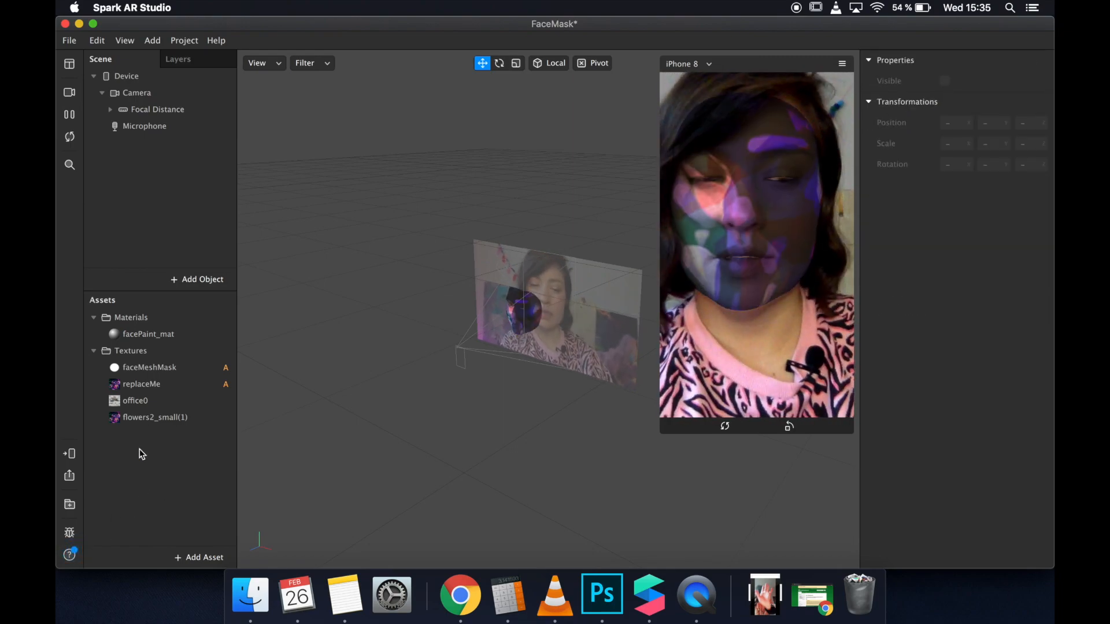
# - Assign the replaceMe texture to the facePaint_mat material again
pyautogui.click(193, 334)
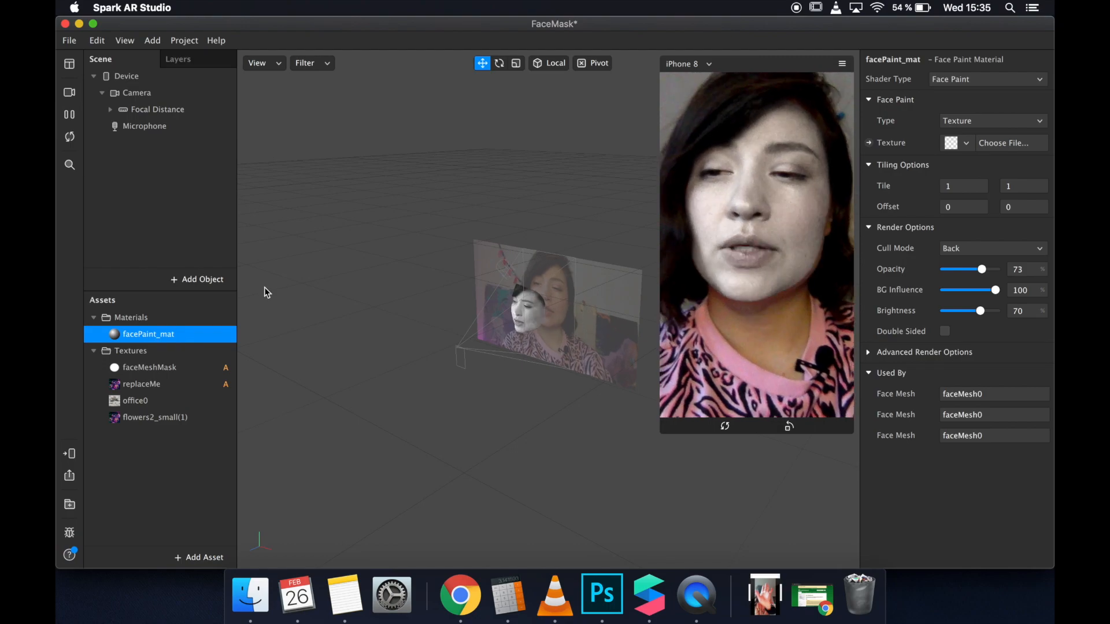
pyautogui.click(957, 147)
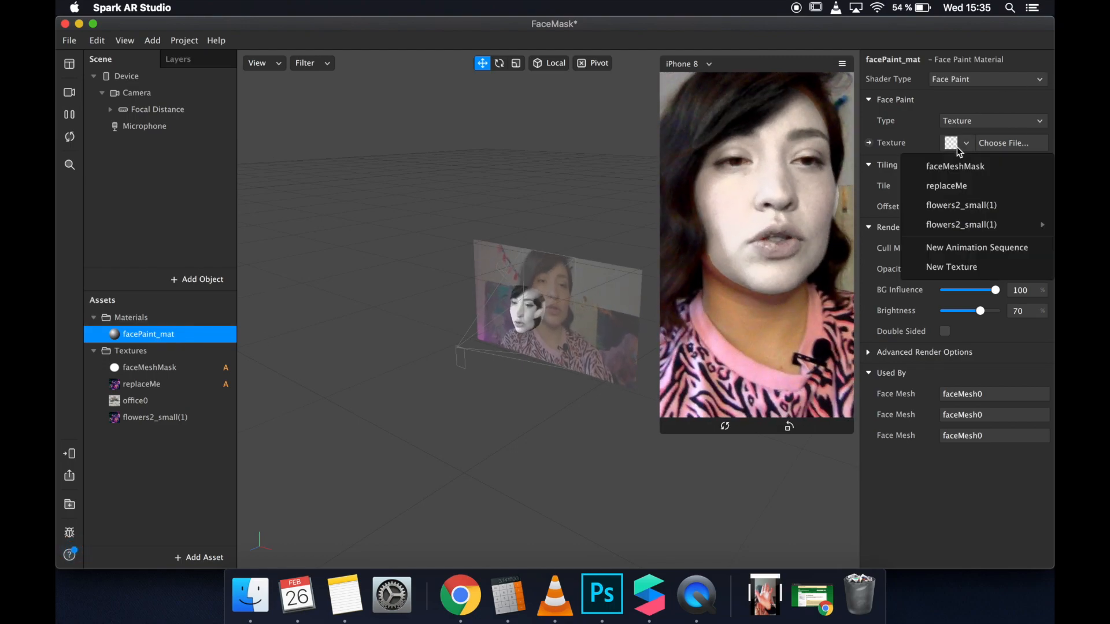
pyautogui.click(958, 185)
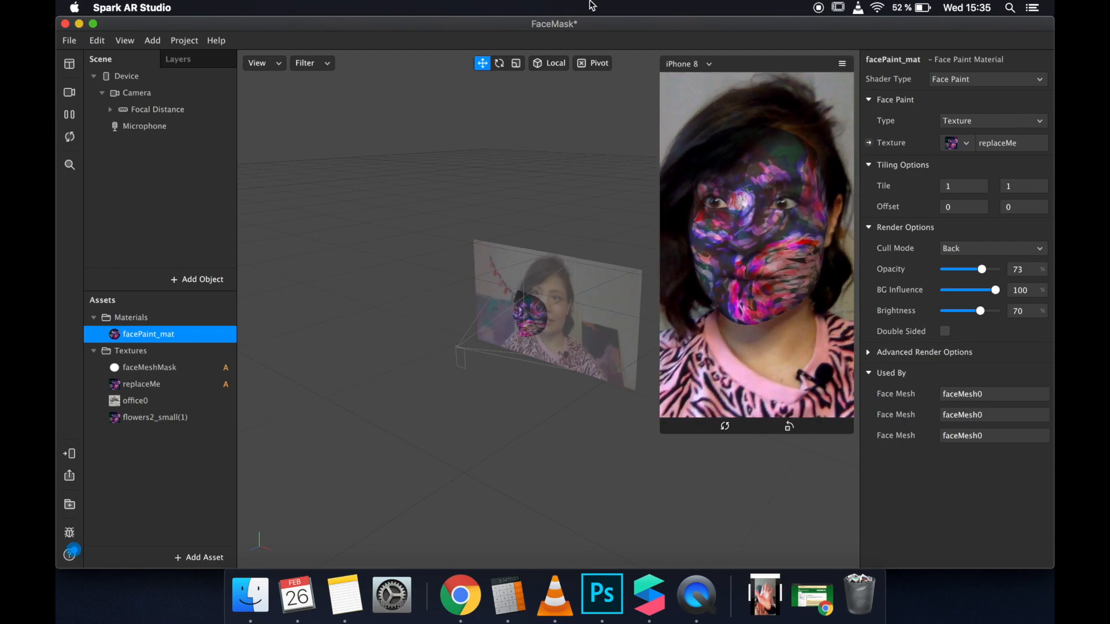
# - Start exporting the project as FaceMask, check the effect sizes per device, and cancel at the save dialog
pyautogui.click(69, 41)
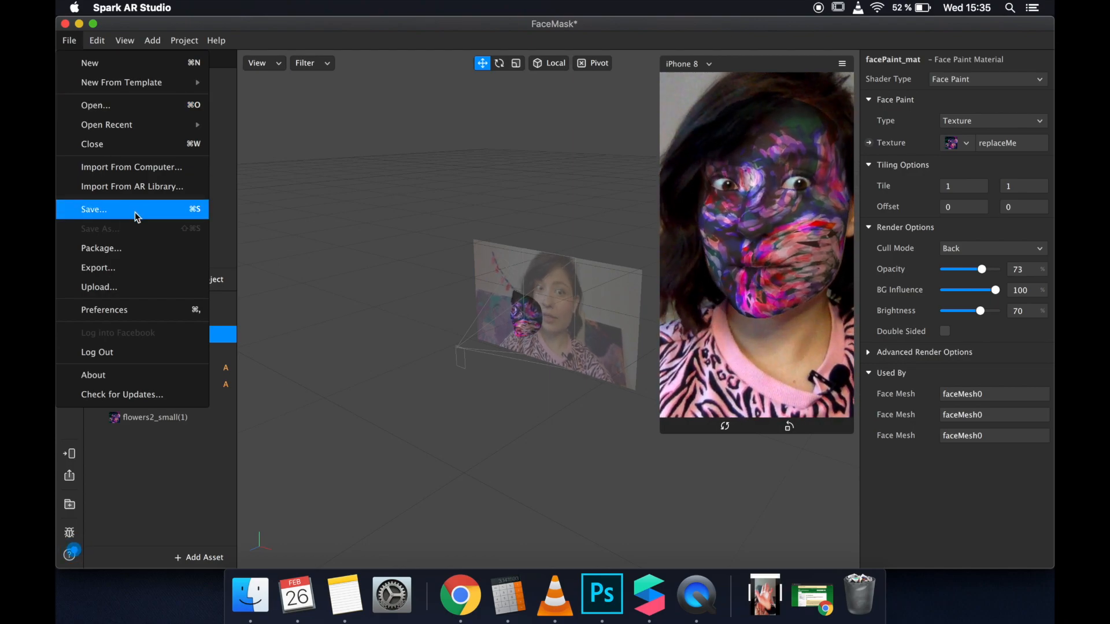
pyautogui.click(129, 268)
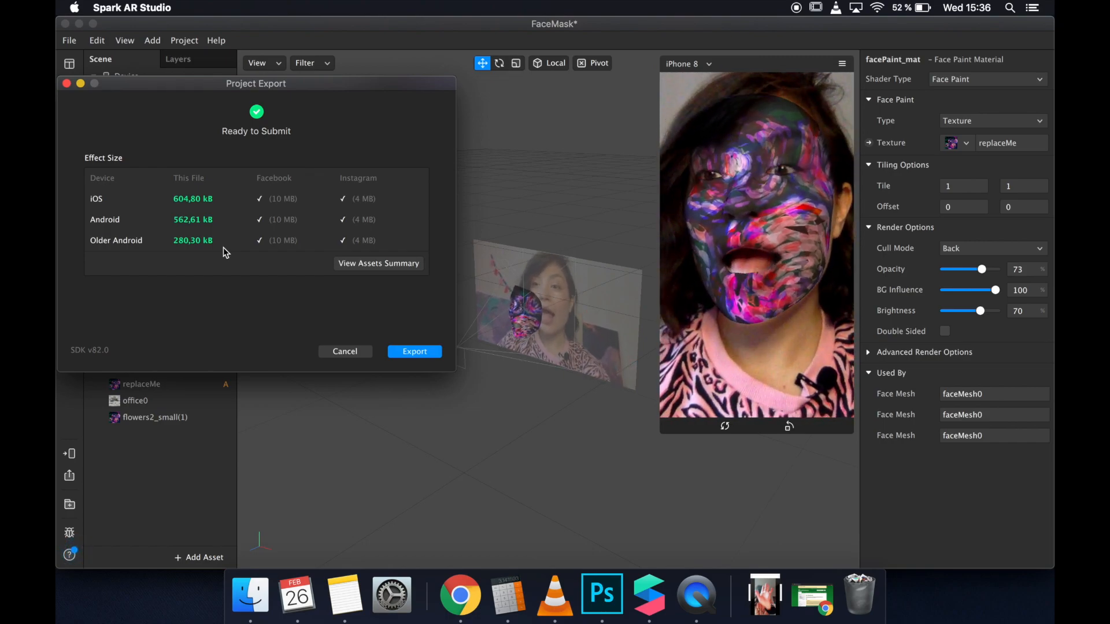
pyautogui.click(425, 352)
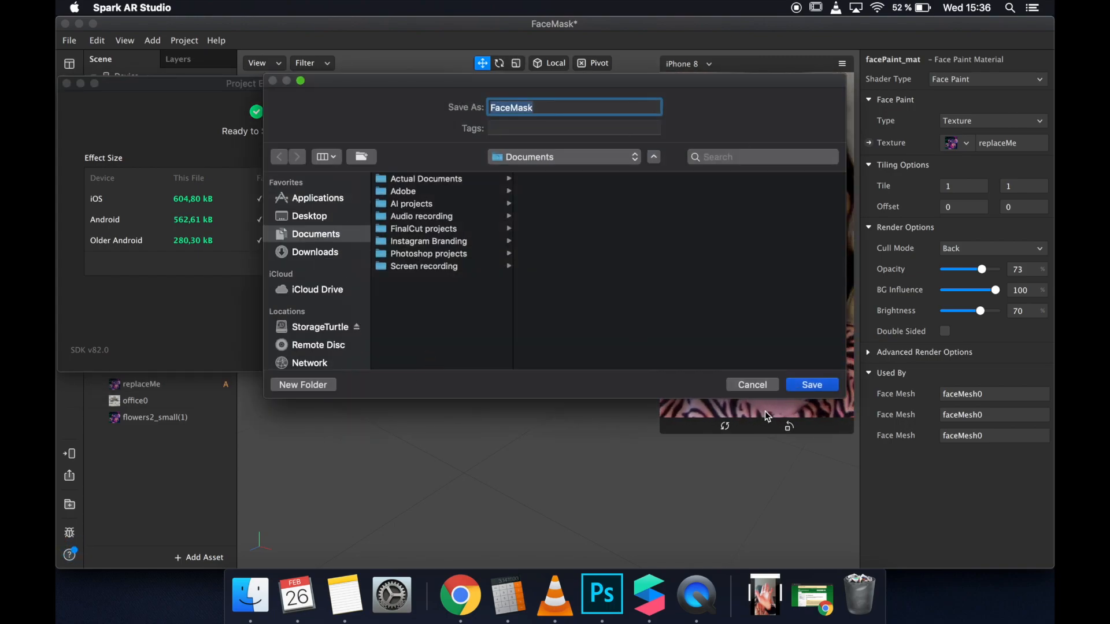
pyautogui.click(746, 385)
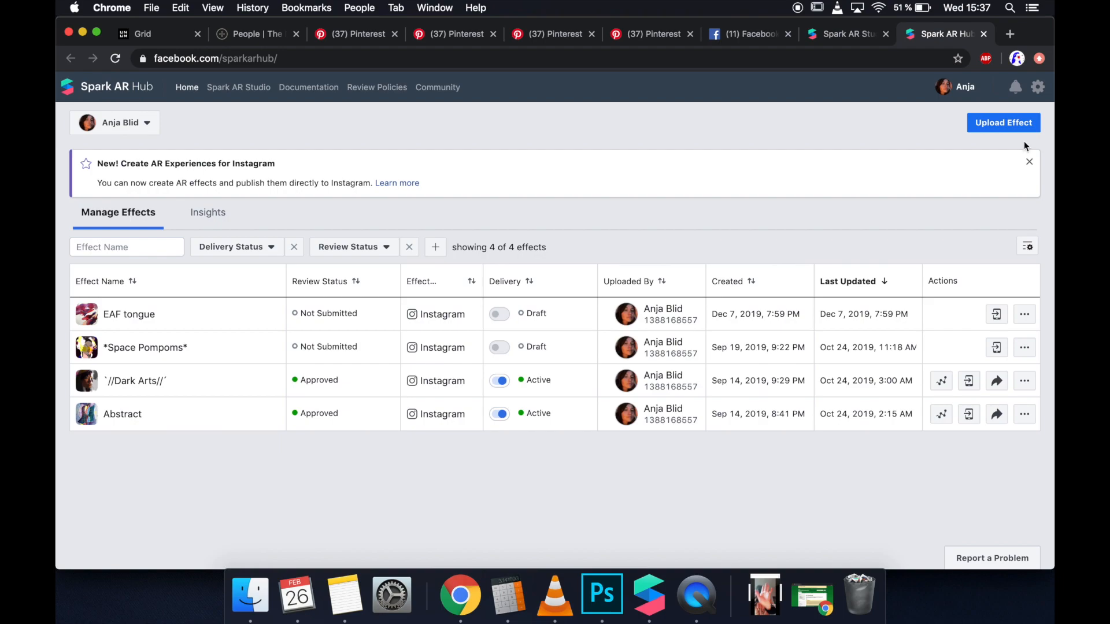
# - Examine the Effect Details form of a new effect upload on Spark AR Hub and switch back to Spark AR Studio
pyautogui.click(1005, 128)
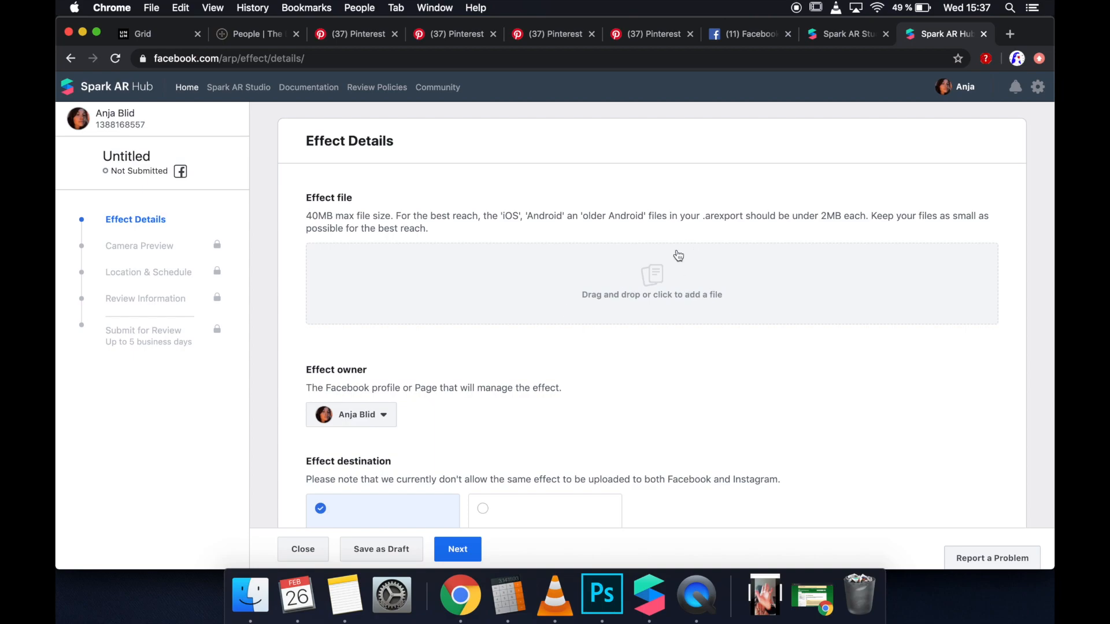
pyautogui.scroll(-3, 645, 282)
pyautogui.scroll(-3, 646, 282)
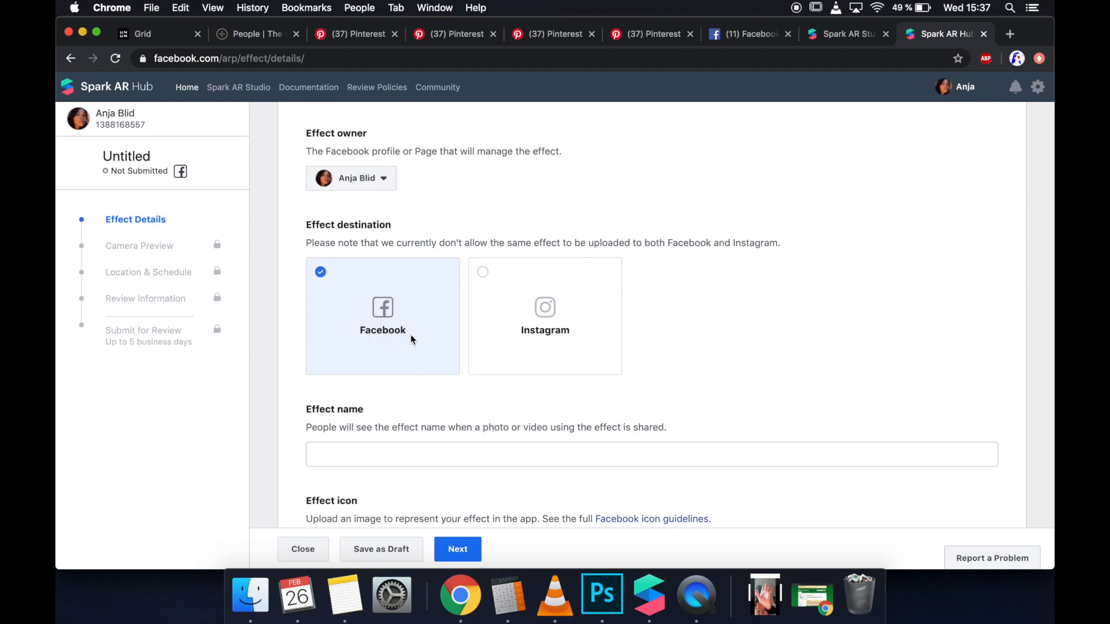
pyautogui.scroll(-5, 537, 335)
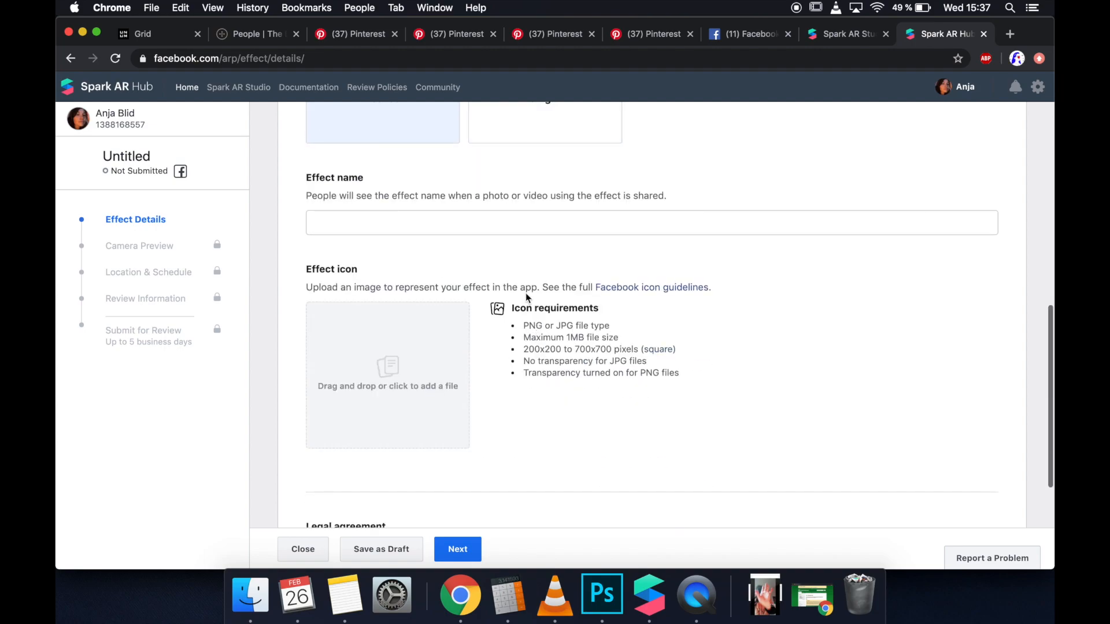
pyautogui.scroll(-2, 379, 416)
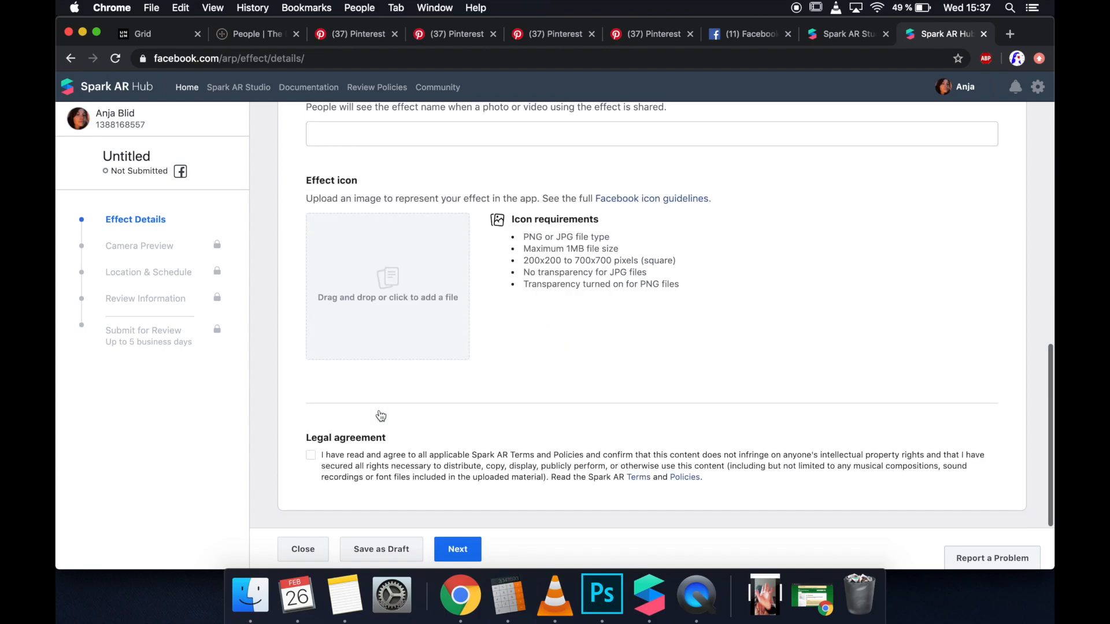
pyautogui.click(460, 550)
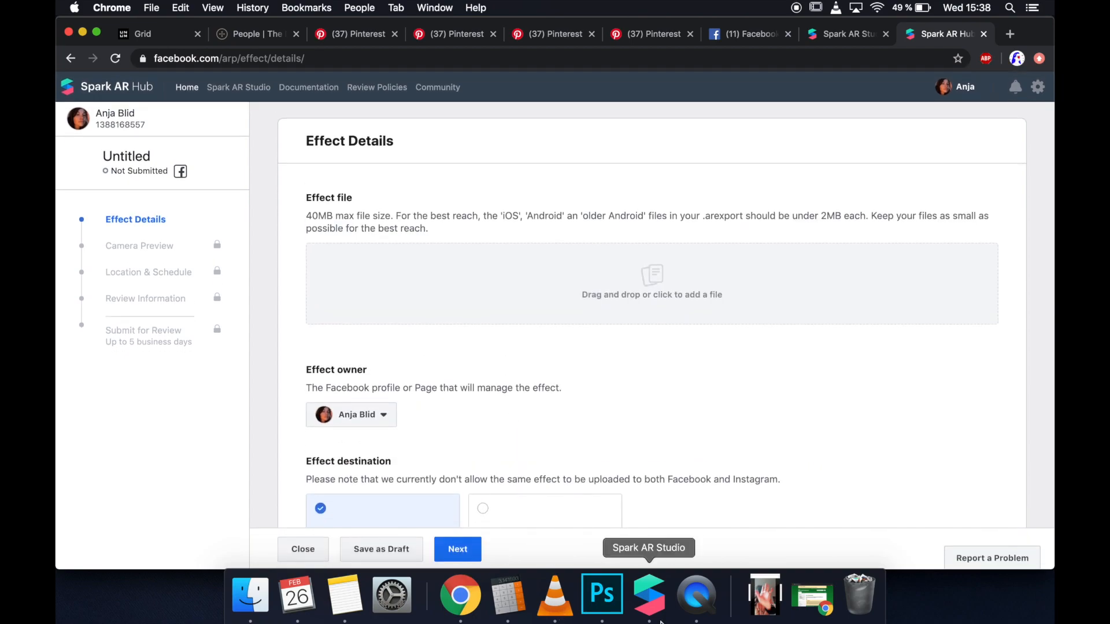
pyautogui.click(662, 610)
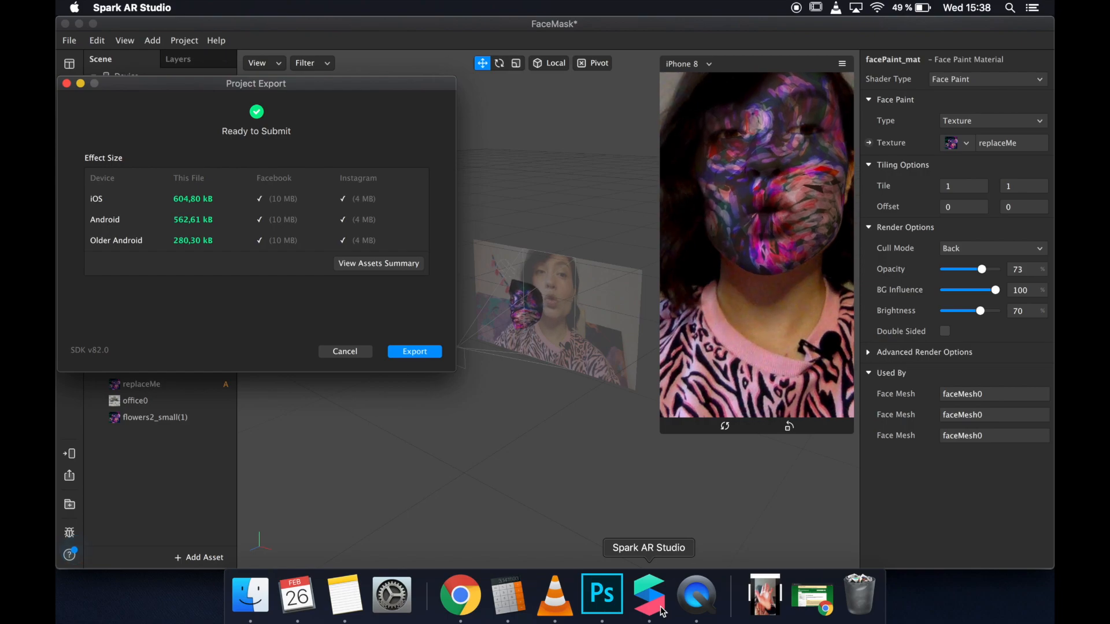